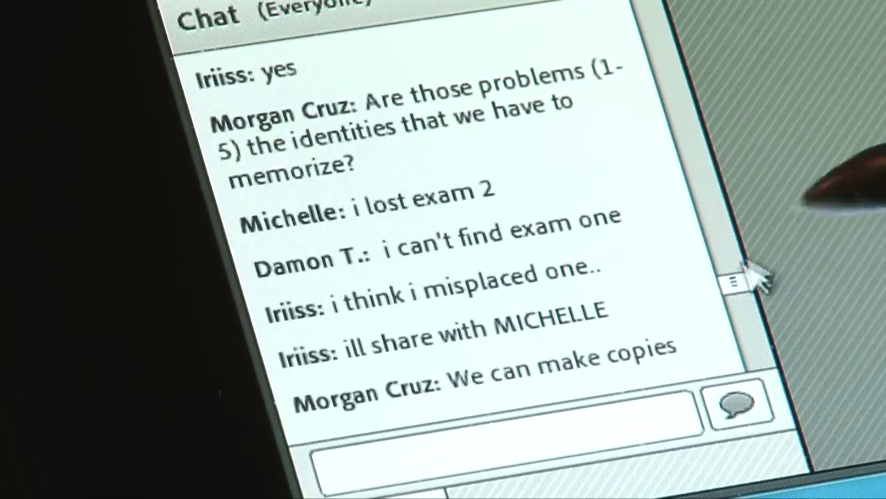
drag(748, 272, 741, 291)
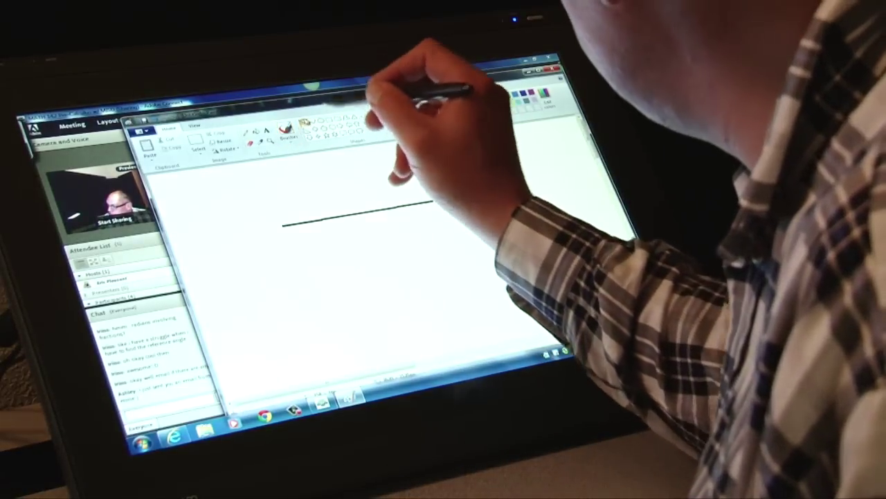
Step: Draw the upper ray from the left vertex, then handwrite 'polar axis' beside the bottom line with the brush
drag(282, 226, 393, 160)
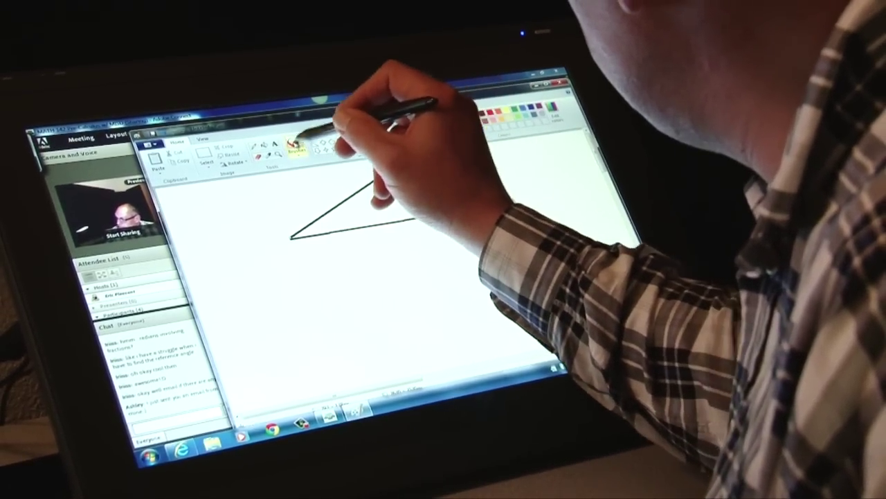
click(295, 142)
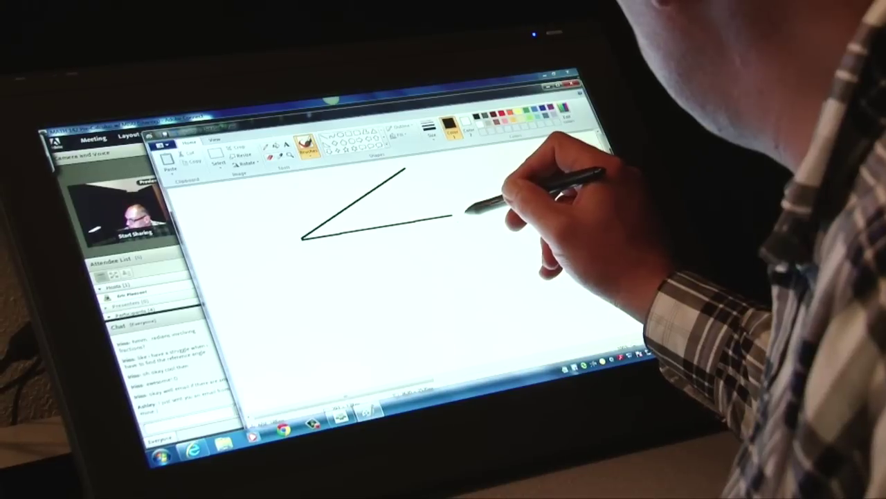
mouse_move(464, 219)
mouse_down()
mouse_move(472, 227)
mouse_move(488, 222)
mouse_up()
mouse_move(502, 207)
mouse_down()
mouse_move(503, 232)
mouse_move(532, 218)
mouse_move(571, 219)
mouse_up()
drag(571, 205, 558, 219)
drag(579, 208, 585, 217)
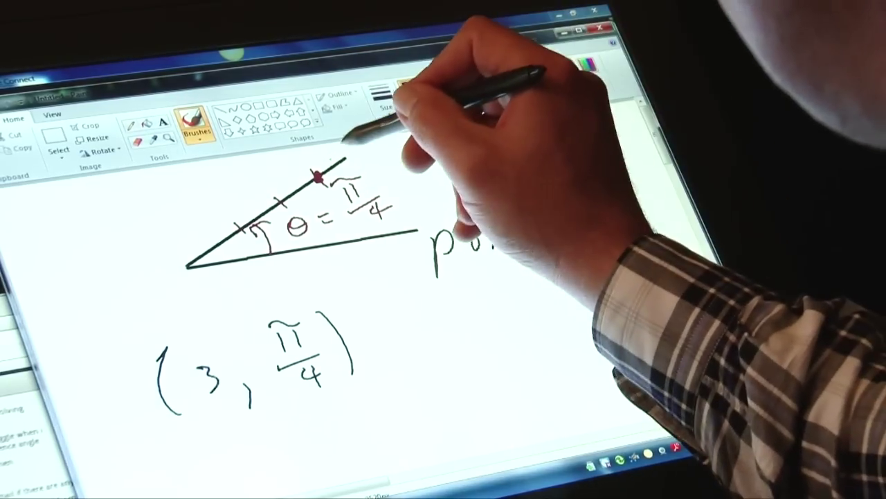
Step: Add arrowheads to the upper and bottom rays and place a small dot after π/4
drag(329, 154, 337, 167)
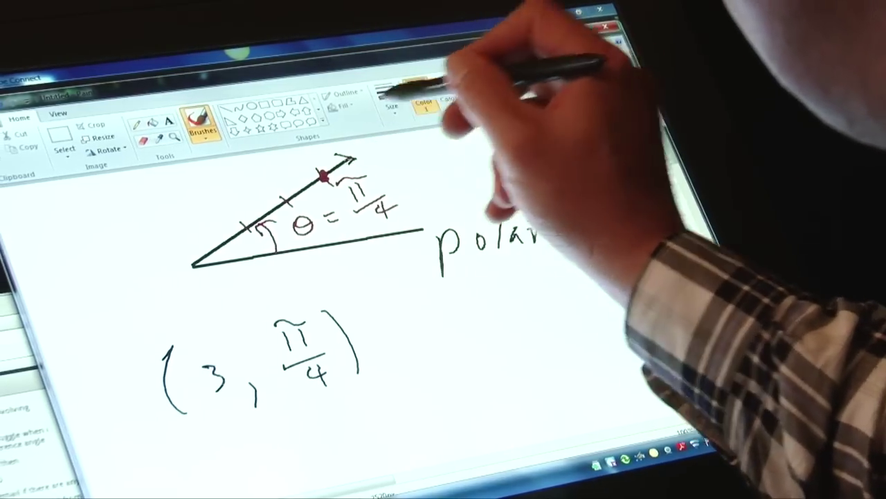
click(407, 217)
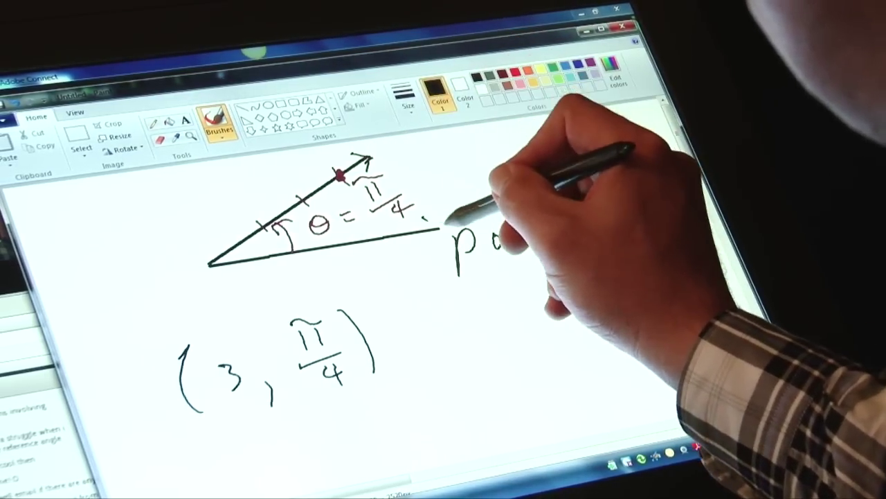
drag(424, 212, 426, 240)
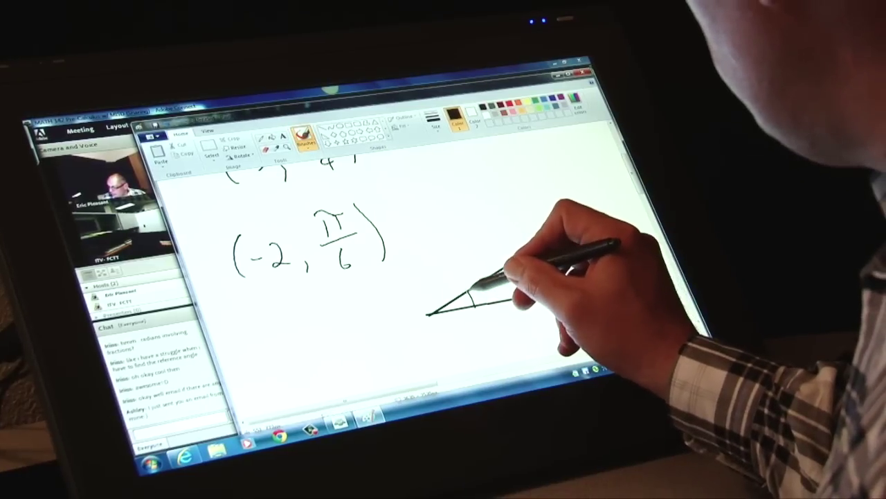
Step: Draw the curved angle arrow near the new vertex and write 'θ =' with the start of its value
click(572, 275)
mouse_move(473, 304)
mouse_down()
mouse_move(477, 291)
mouse_move(511, 284)
mouse_up()
drag(502, 294, 524, 266)
drag(528, 271, 533, 260)
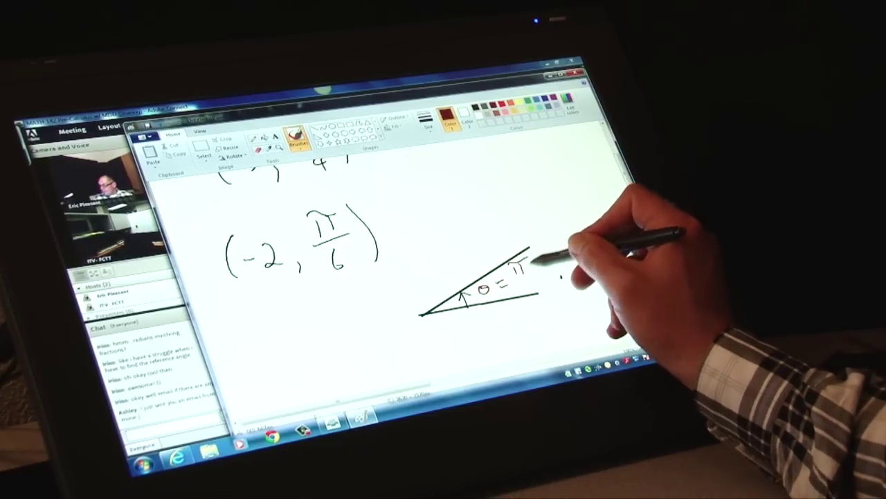